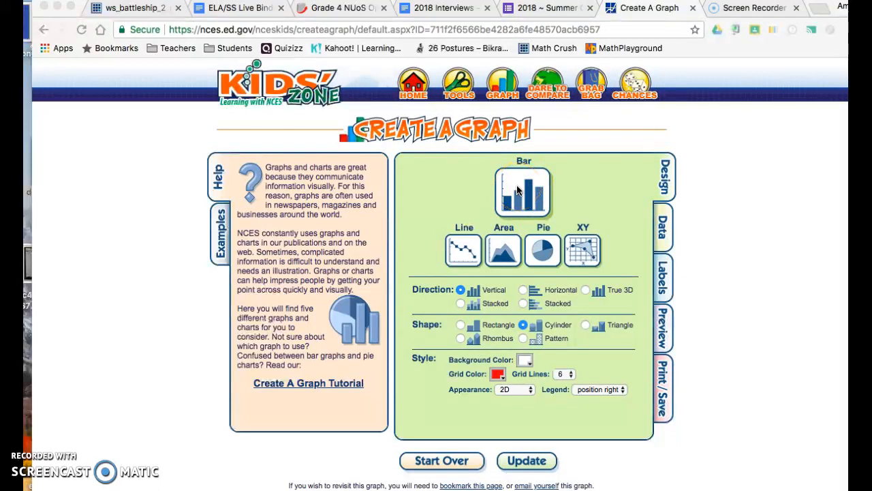
- Choose a vertical bar graph with cylinder-shaped bars and set the grid color to magenta
click(518, 191)
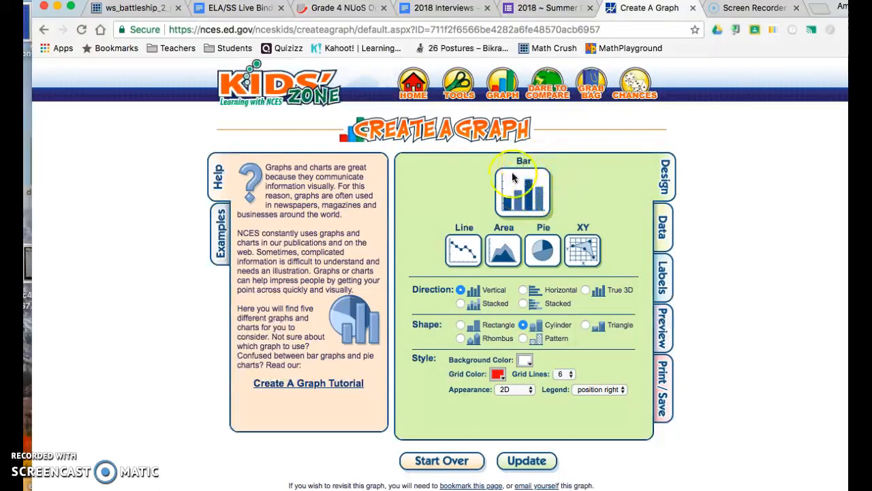
click(463, 250)
click(464, 250)
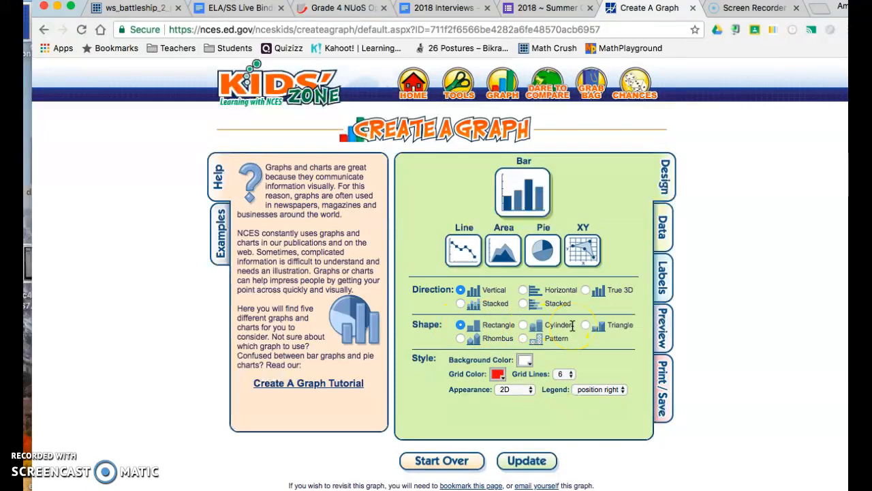
click(523, 327)
click(503, 383)
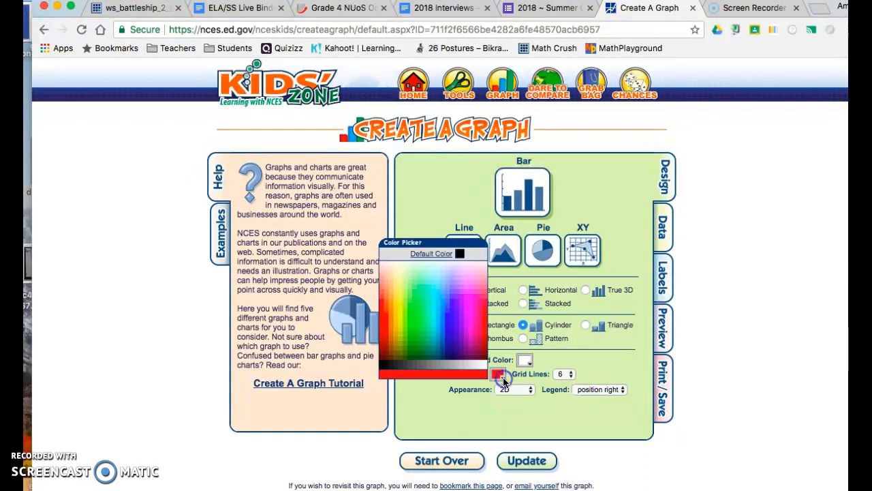
click(470, 329)
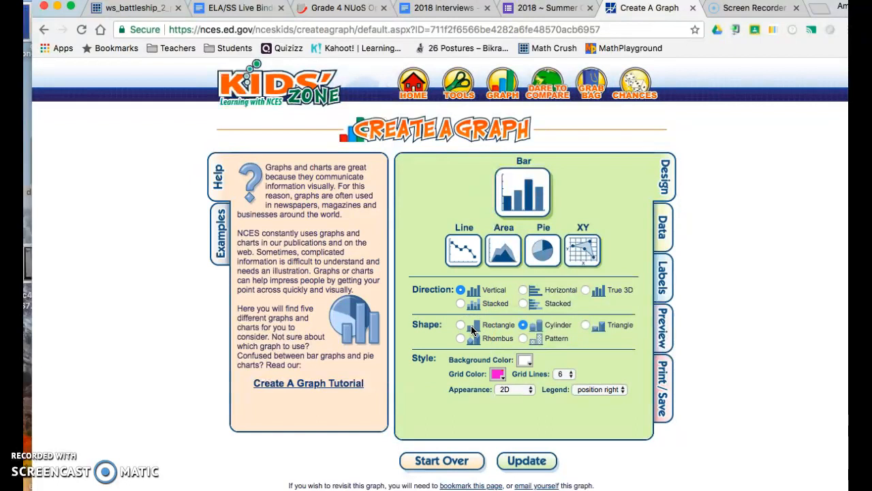
- Clear the X axis label and the Y axis label in the graph's data settings
click(664, 222)
click(581, 163)
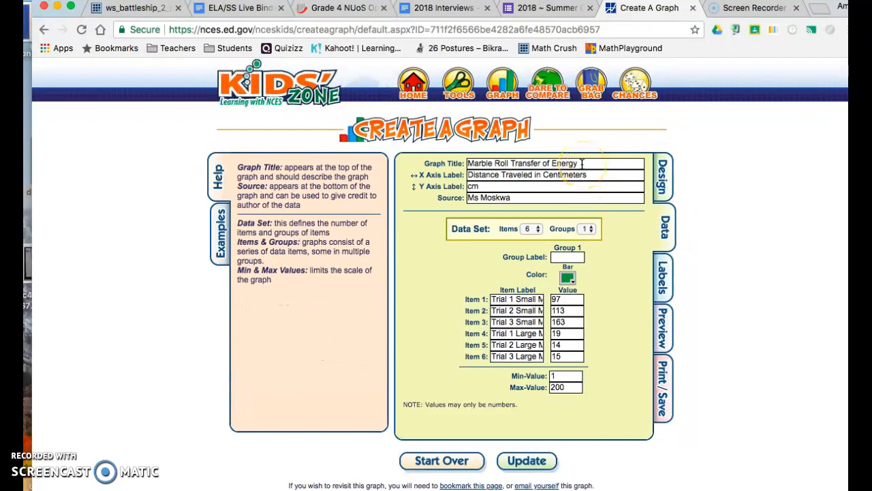
key(Tab)
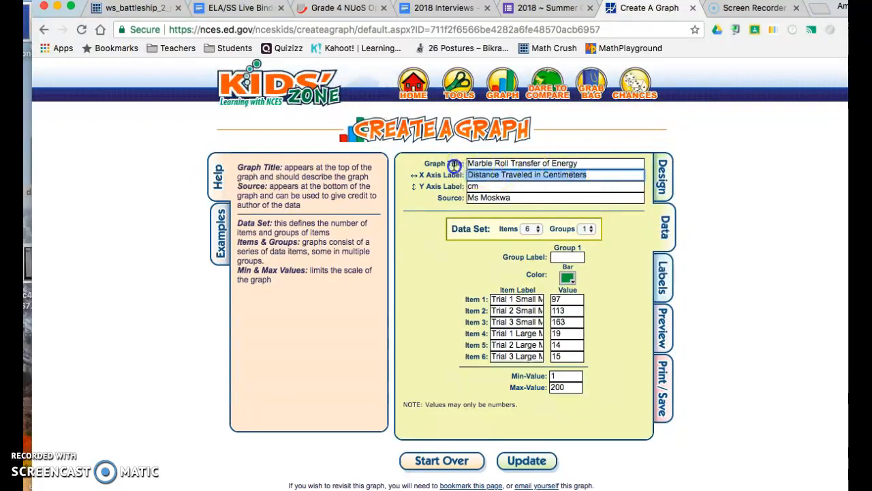
key(BackSpace)
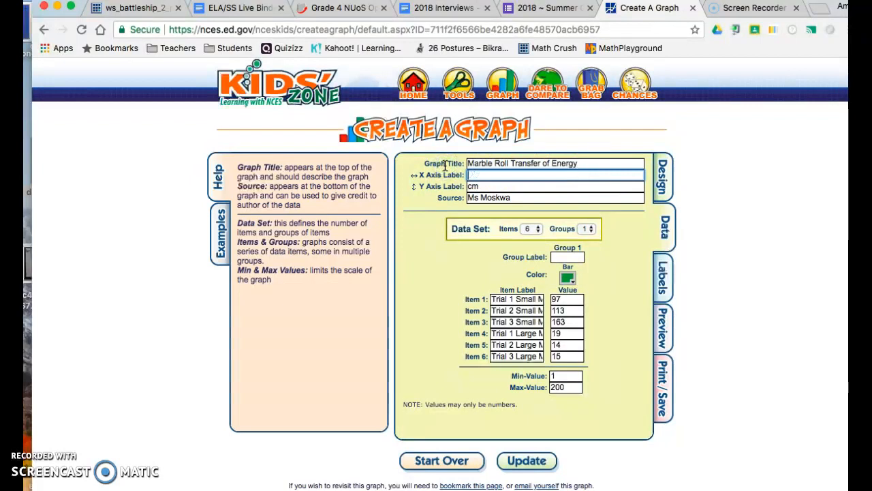
click(470, 186)
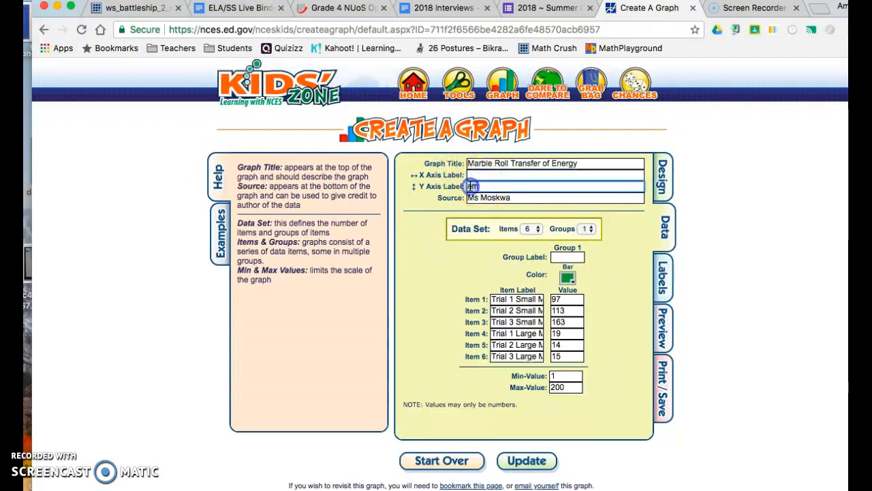
key(BackSpace)
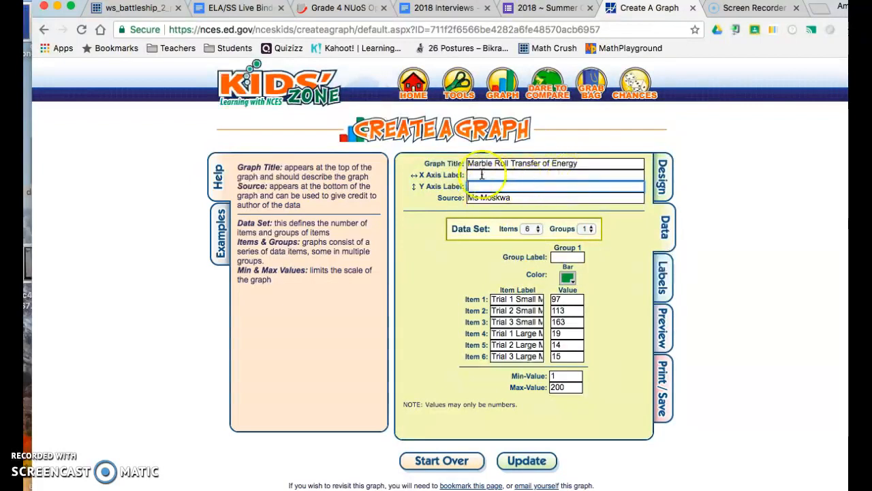
- Set the X axis label to "Distance Traveled in Centimeters" and the Y axis label to "cm"
click(526, 171)
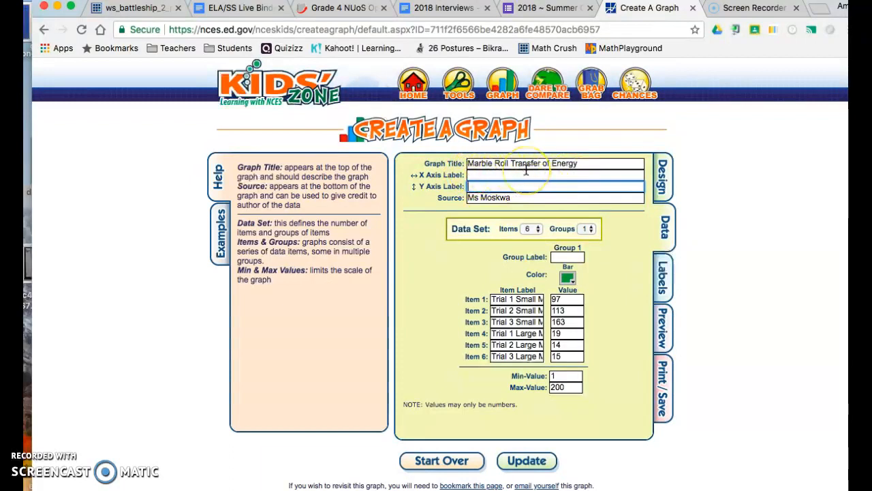
click(476, 174)
text(Distance )
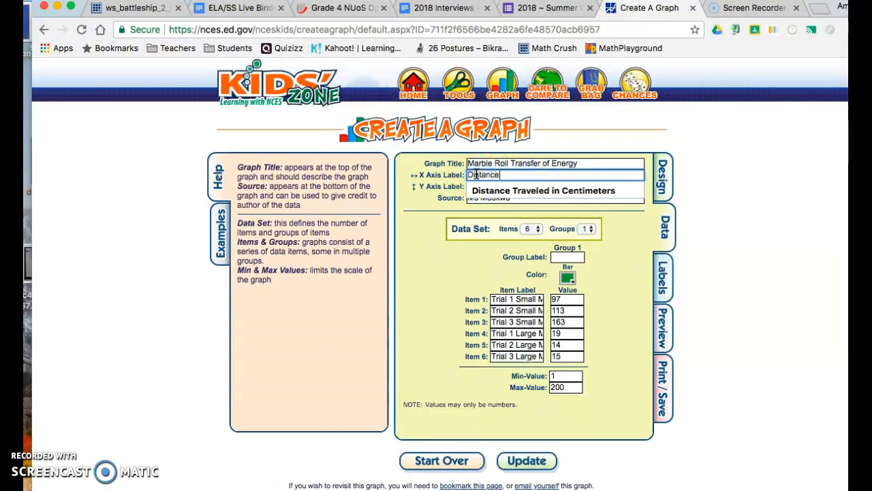
text(Traveled in Centimeters)
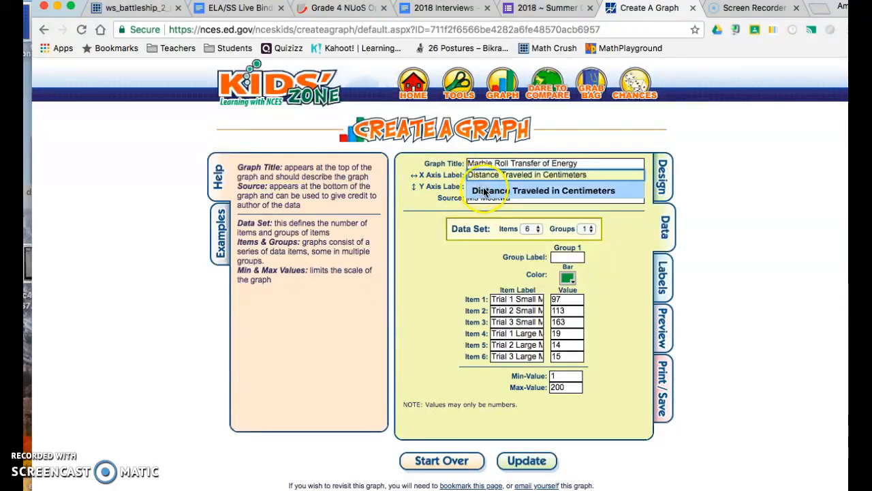
click(484, 192)
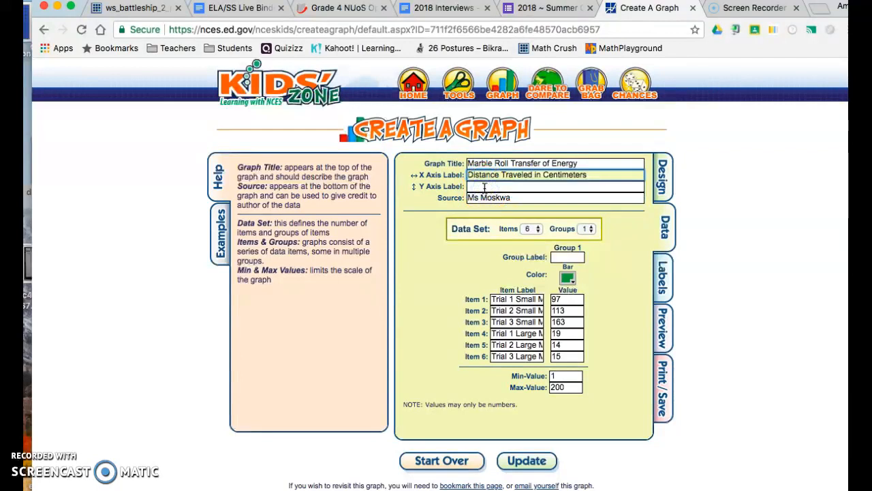
click(483, 186)
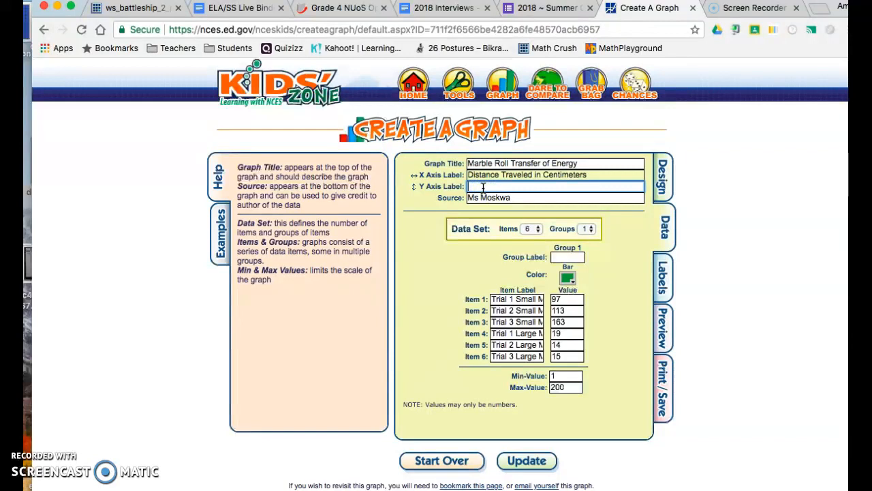
text(cm)
click(496, 205)
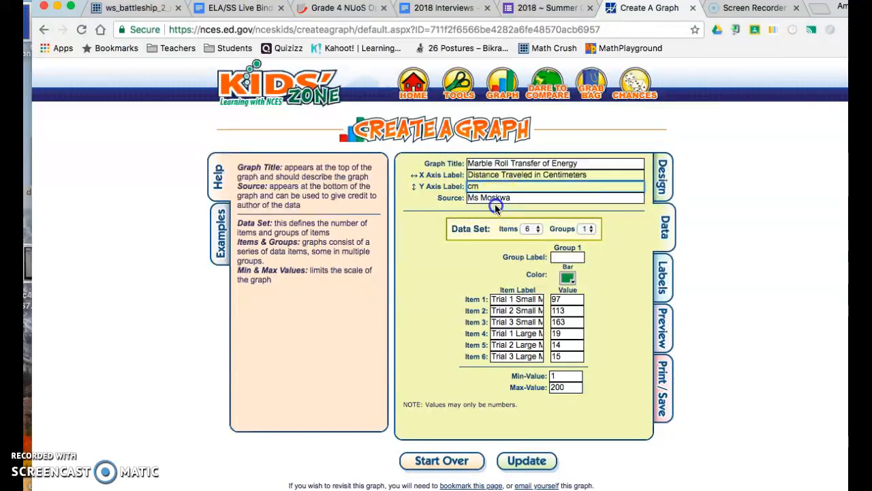
click(518, 198)
- Reduce the data set to 5 items and set it back to 6 items
click(538, 230)
click(537, 232)
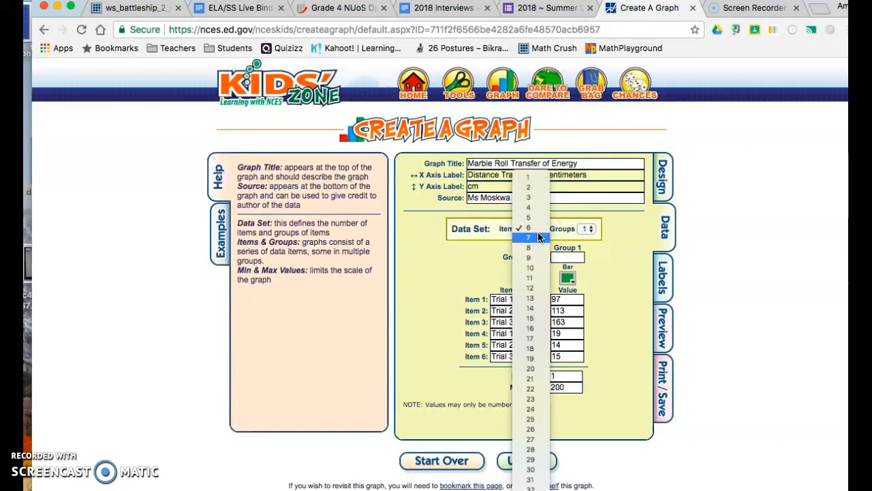
click(532, 219)
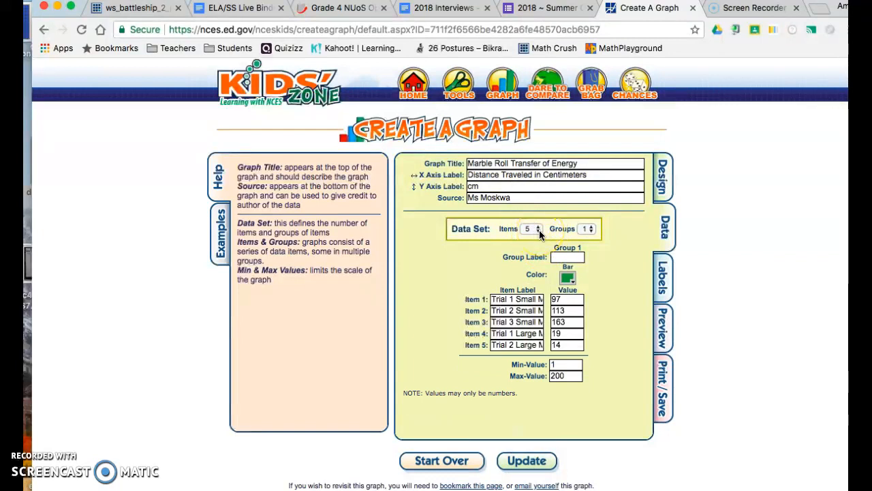
click(539, 229)
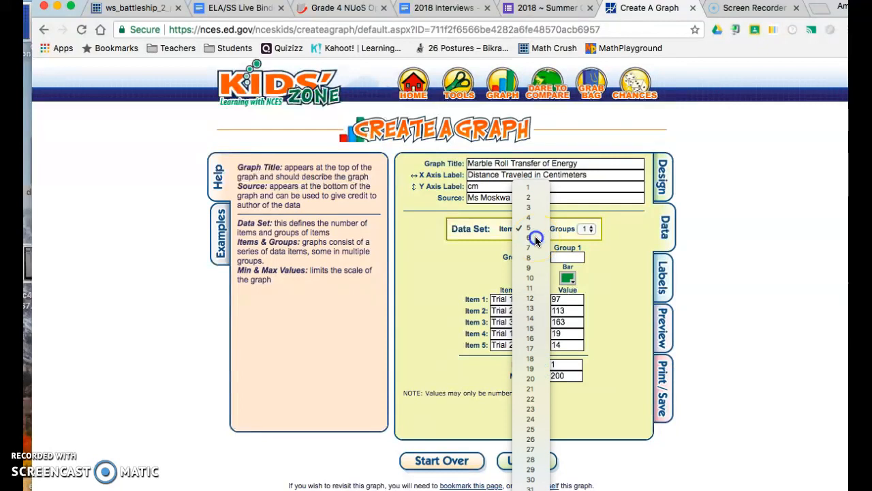
click(535, 238)
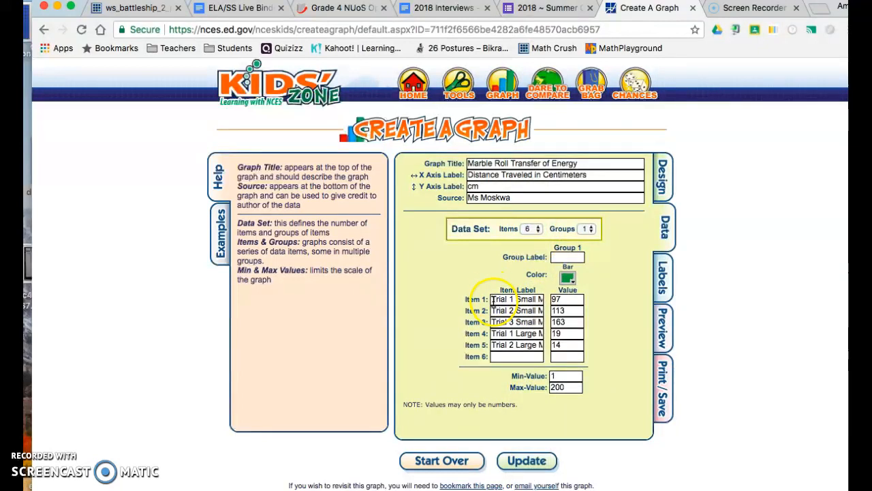
click(562, 300)
click(492, 300)
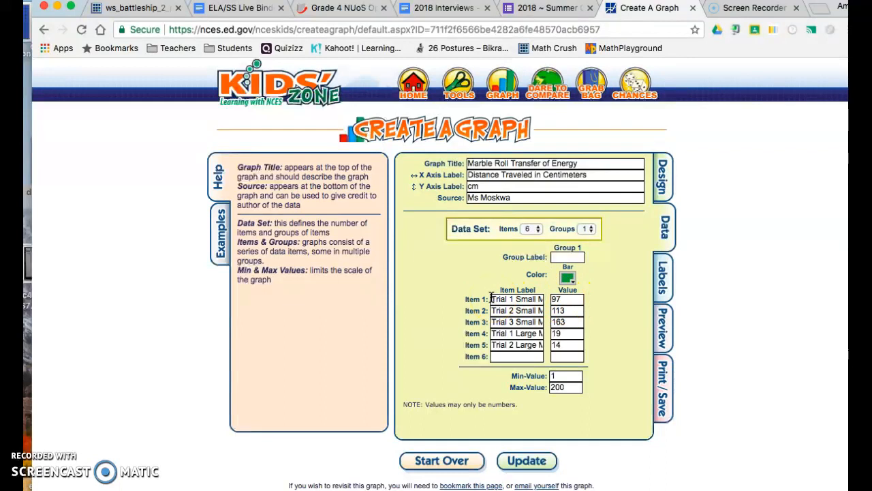
click(542, 310)
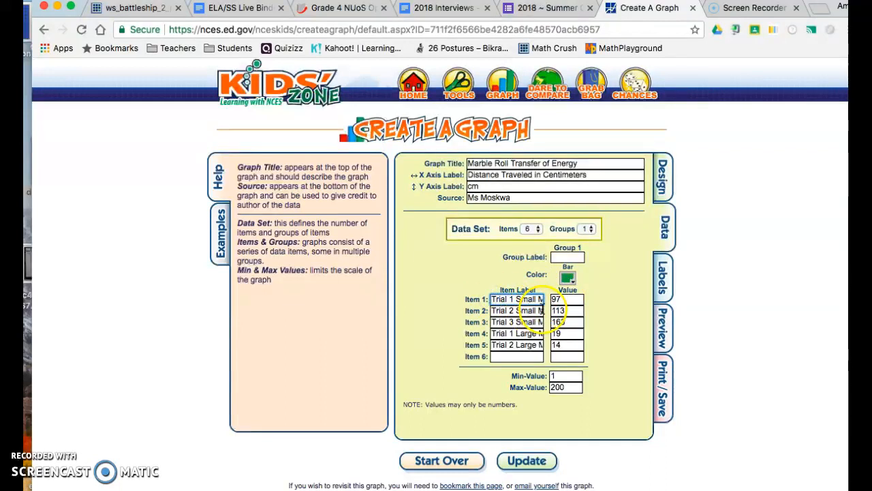
drag(537, 297, 505, 293)
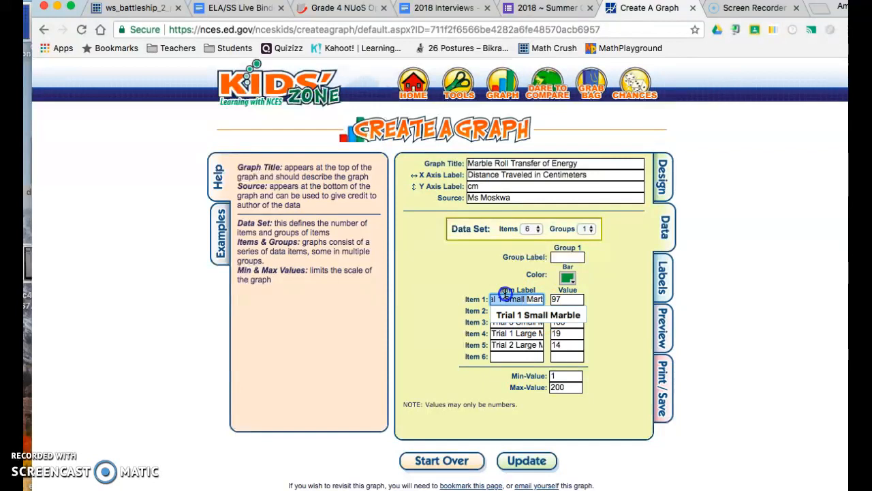
click(463, 284)
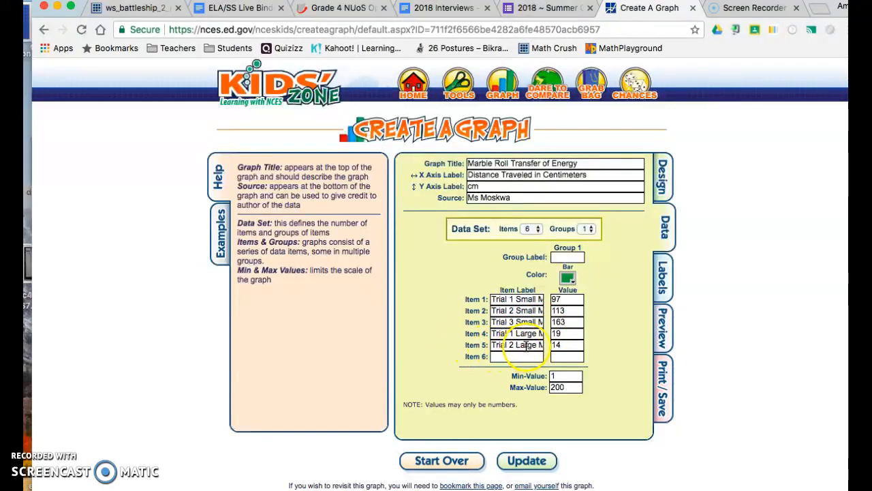
- Label the sixth data item "Trial 3 Large Marble"
click(498, 356)
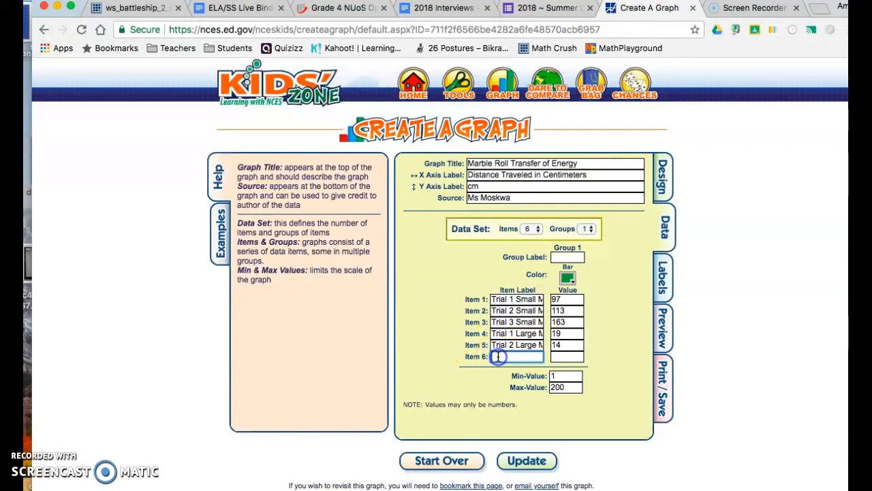
text(Tr)
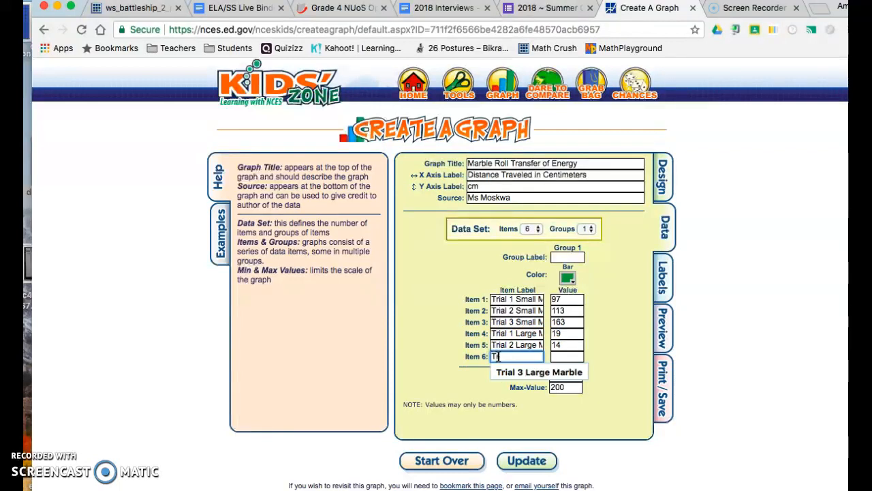
text(ial 3 Large Marble)
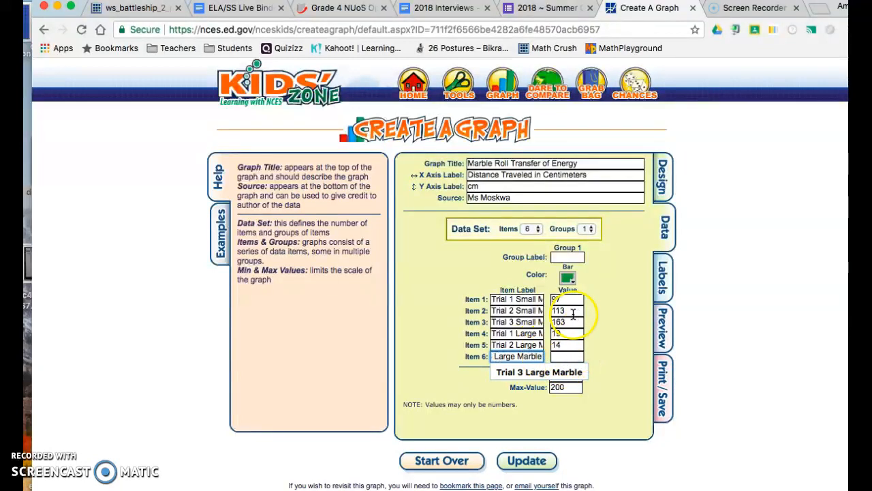
- Clear the values of data items 1 through 5
drag(563, 301, 550, 344)
key(BackSpace)
key(BackSpace)
key(BackSpace)
key(BackSpace)
key(BackSpace)
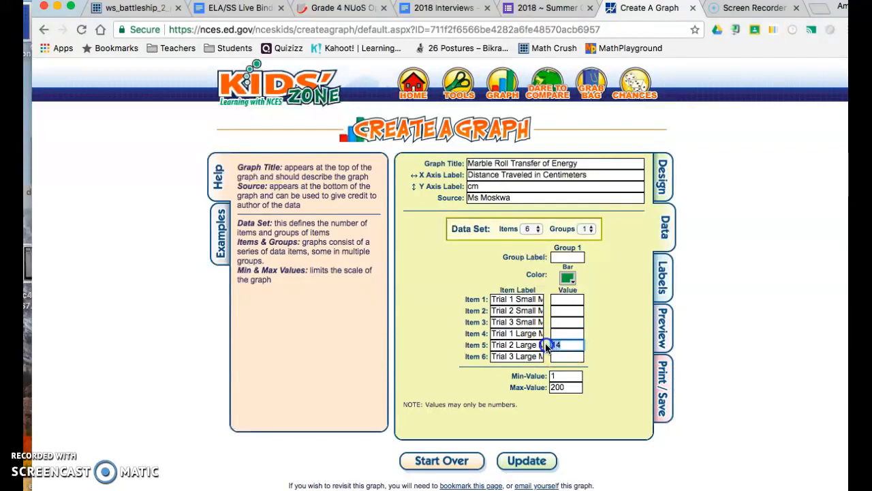
click(572, 298)
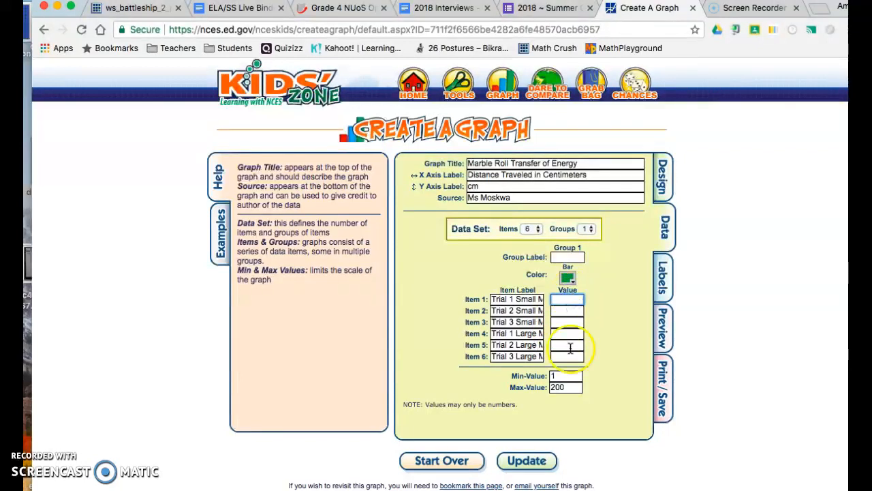
- Enter 1 as the minimum value of the graph's scale
click(556, 376)
text(1)
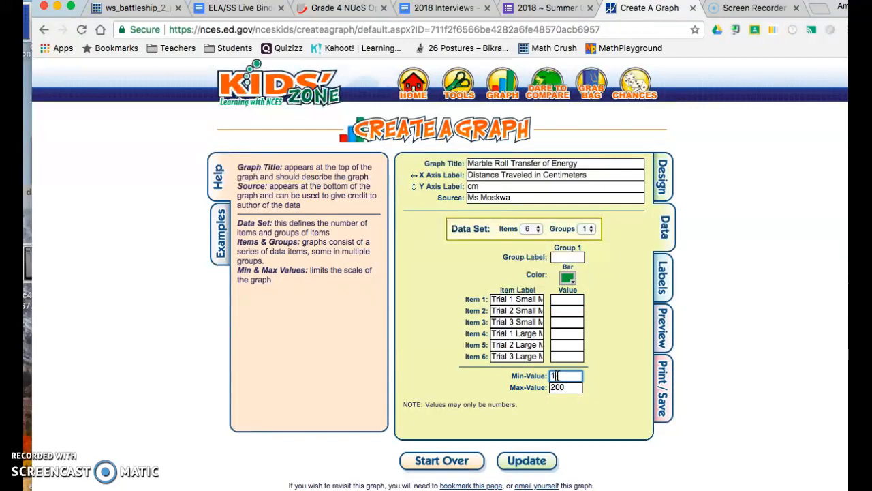
click(573, 388)
click(567, 389)
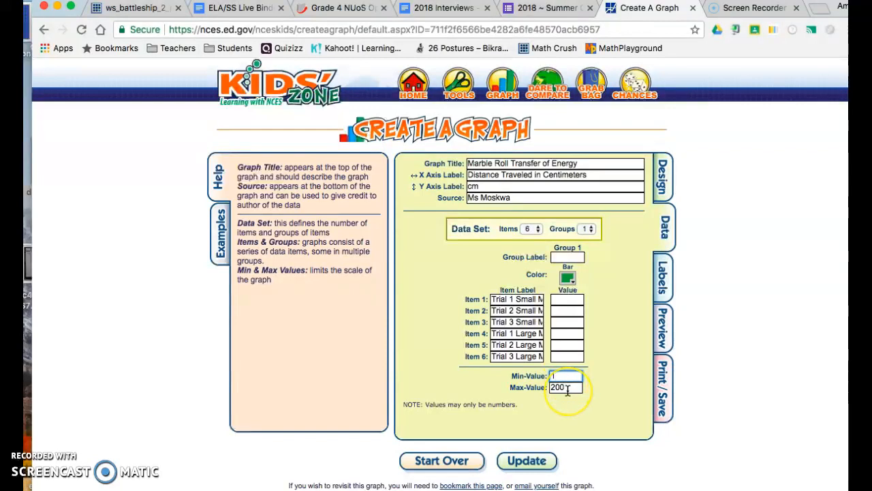
- Set the graph's text font color to purple and its font size to 18 pt, and preview the graph
click(665, 281)
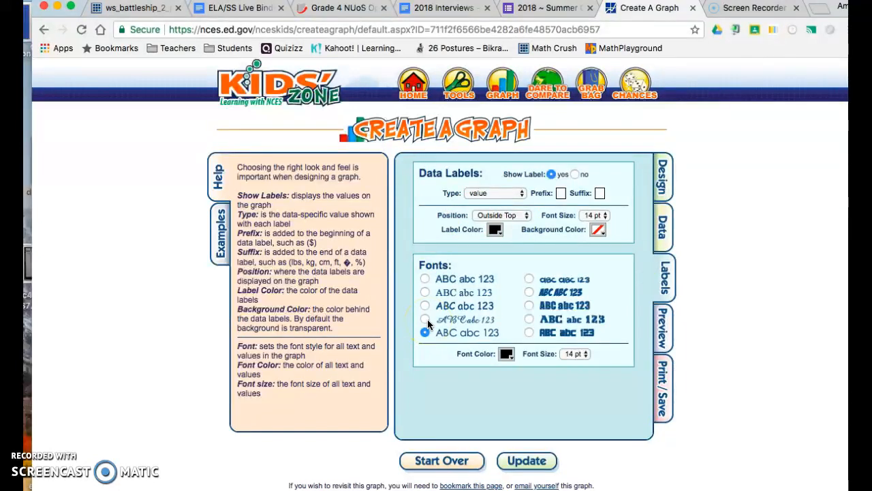
click(506, 354)
click(466, 336)
click(585, 355)
click(579, 358)
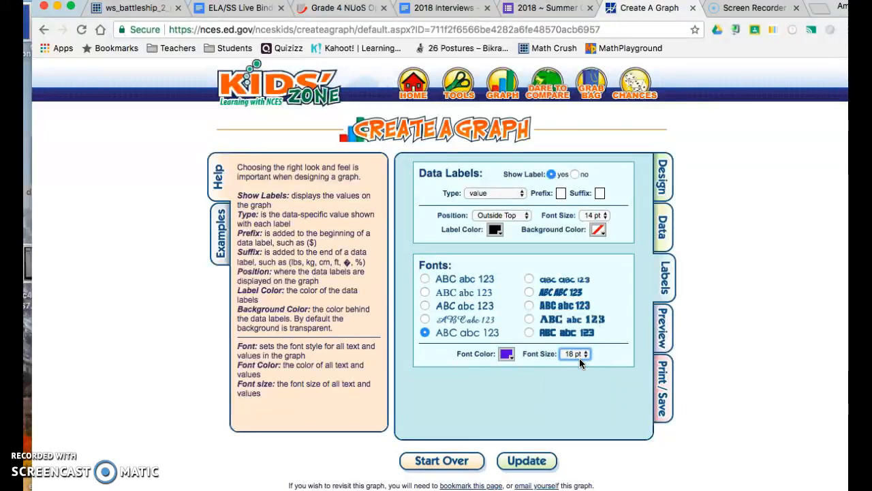
click(664, 328)
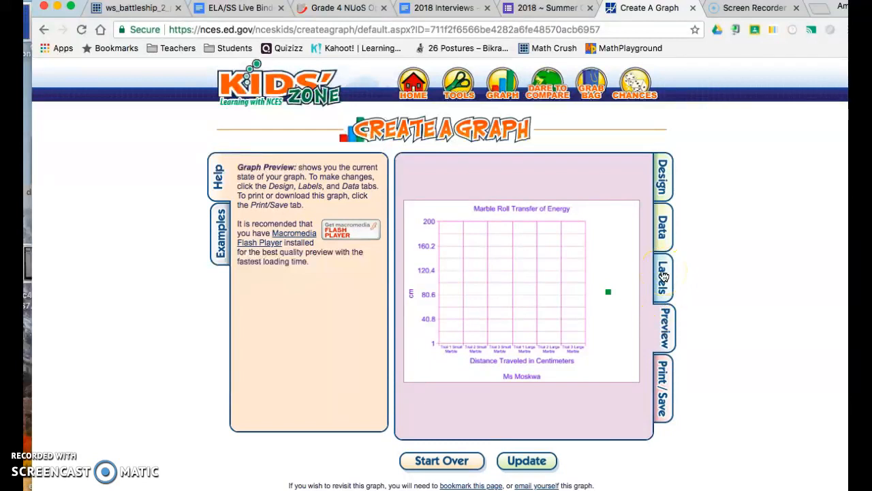
click(662, 276)
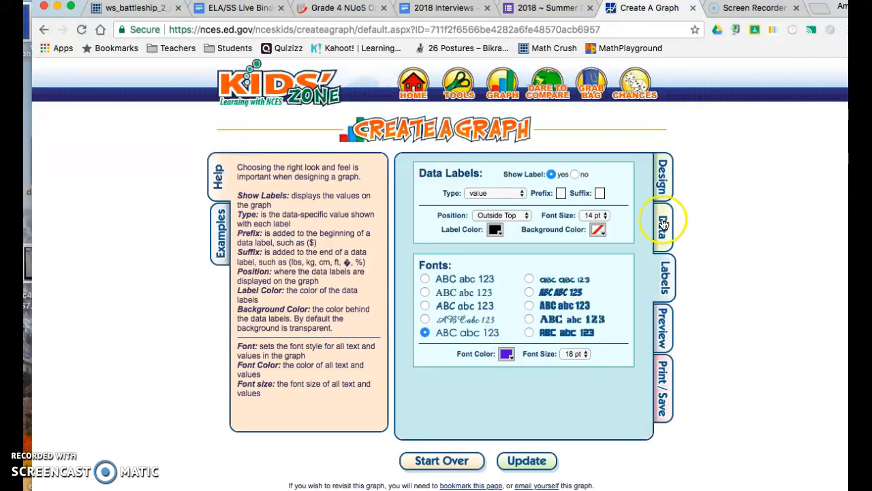
- Enter 97, 113 and 163 as the values of the three small marble trials in the graph data
click(663, 234)
click(558, 302)
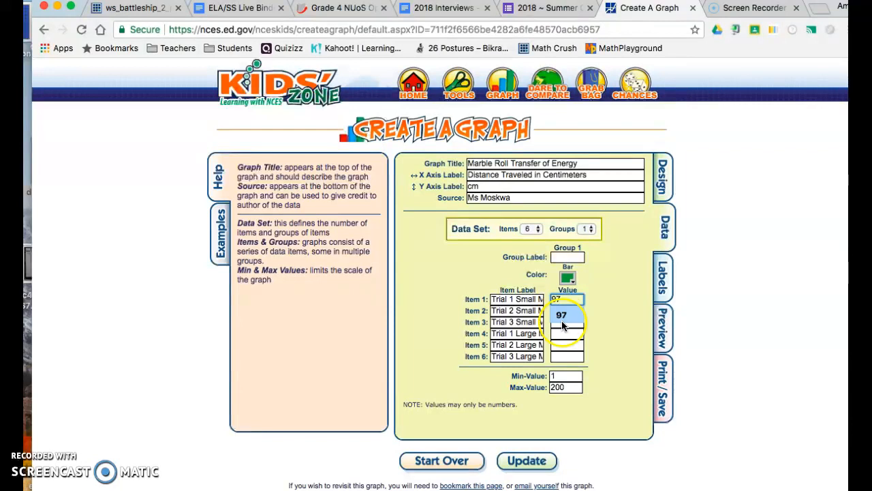
click(560, 316)
click(570, 314)
text(113)
click(563, 326)
click(567, 322)
text(1)
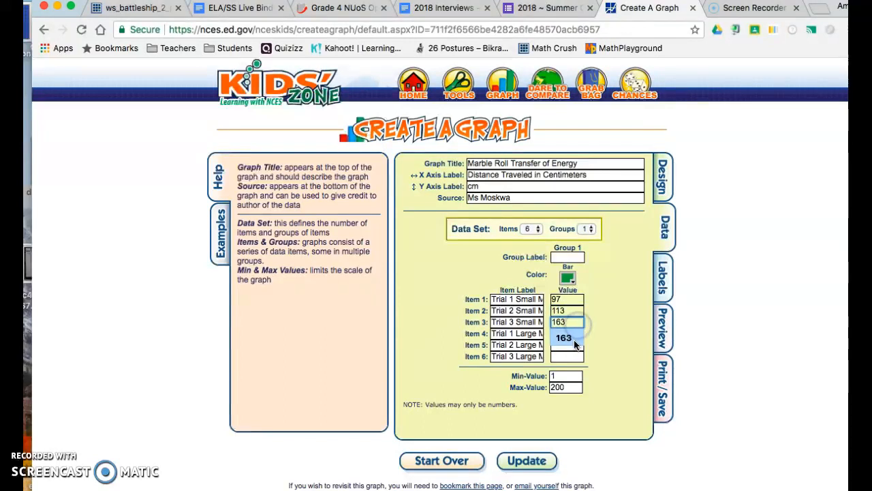
- Enter 7, 8 and 11 as the values of the three large marble trials
click(572, 334)
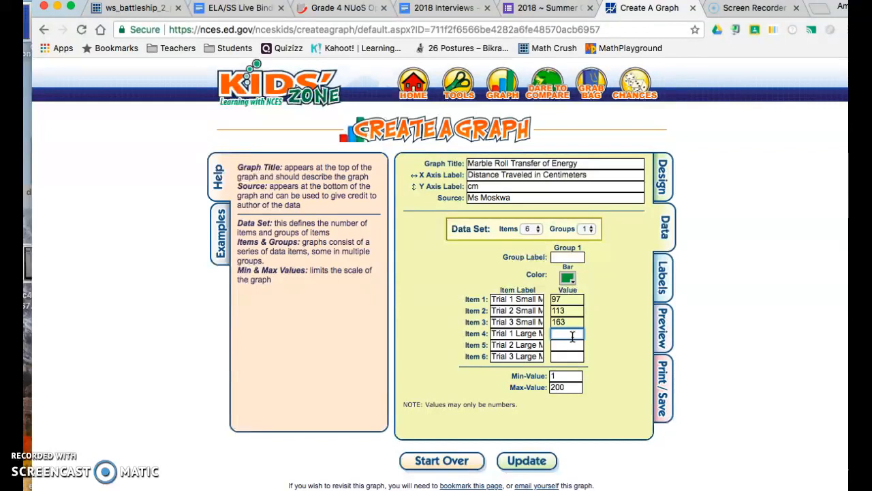
text(7)
click(573, 345)
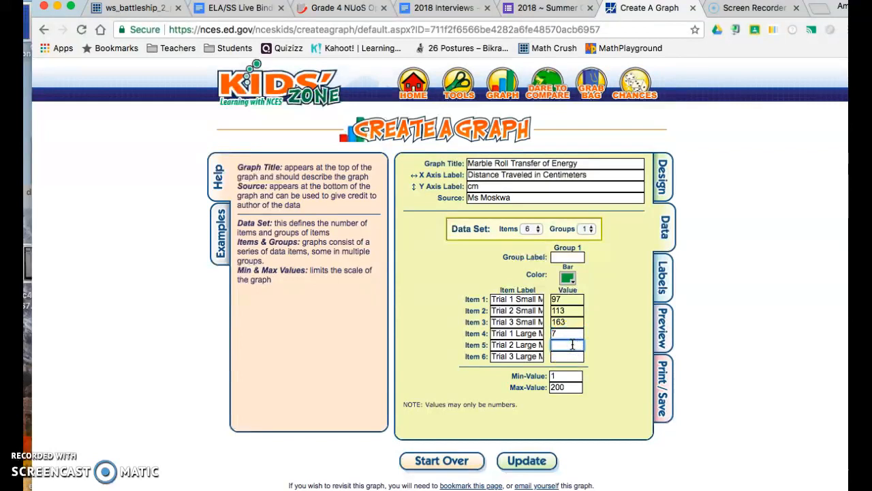
text(8)
click(565, 358)
text(11)
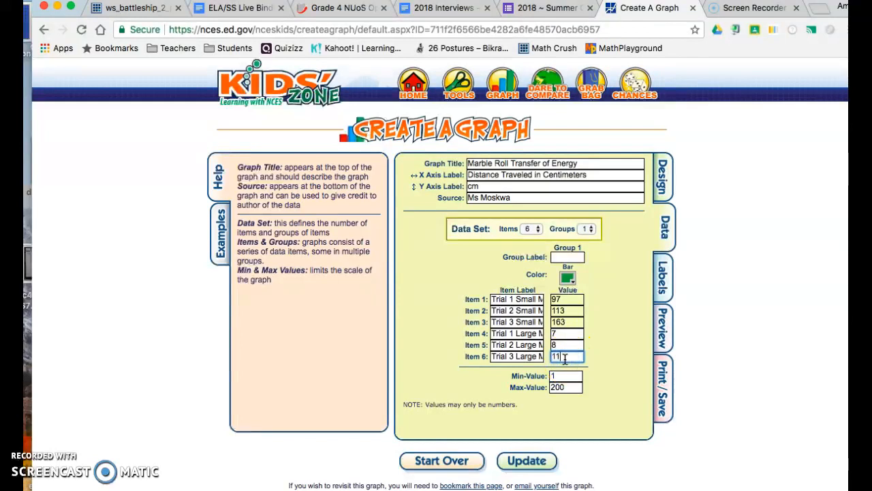
click(611, 386)
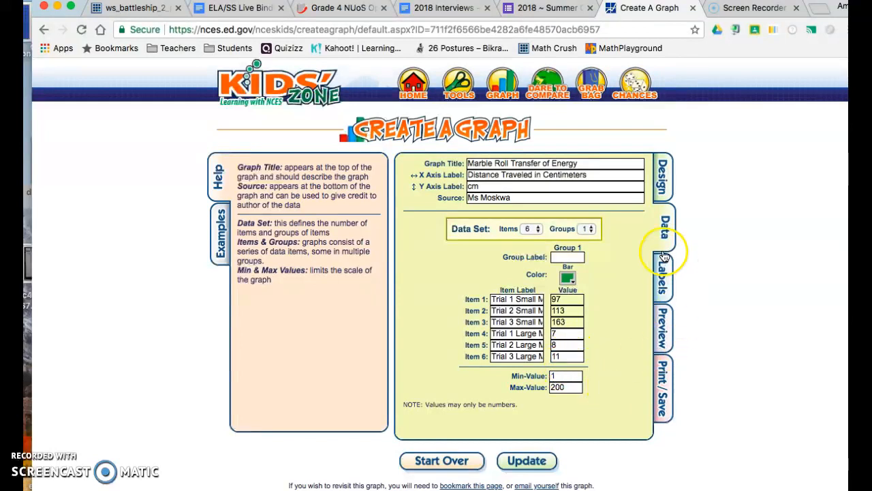
- Preview the graph and check its bars, axis label and source line
click(662, 329)
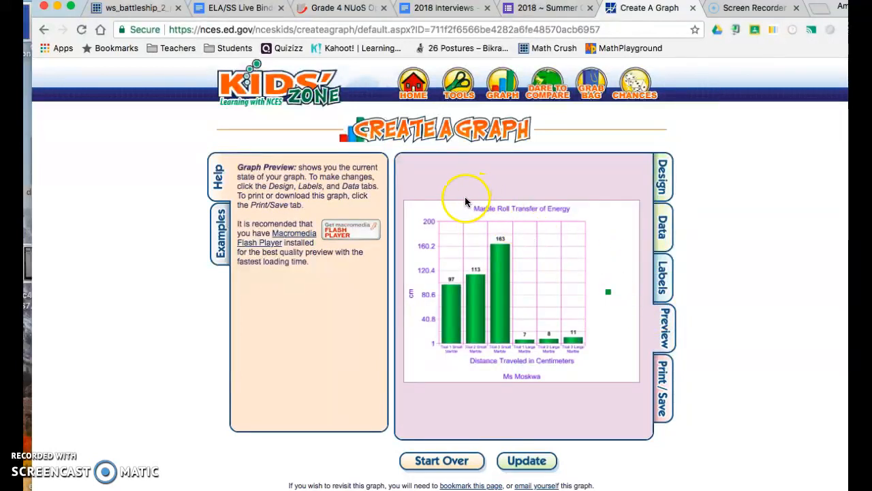
click(563, 333)
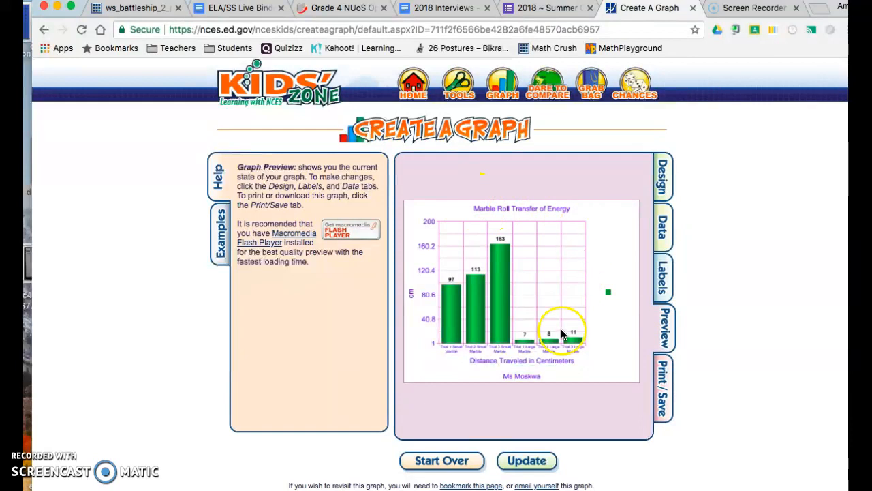
click(518, 378)
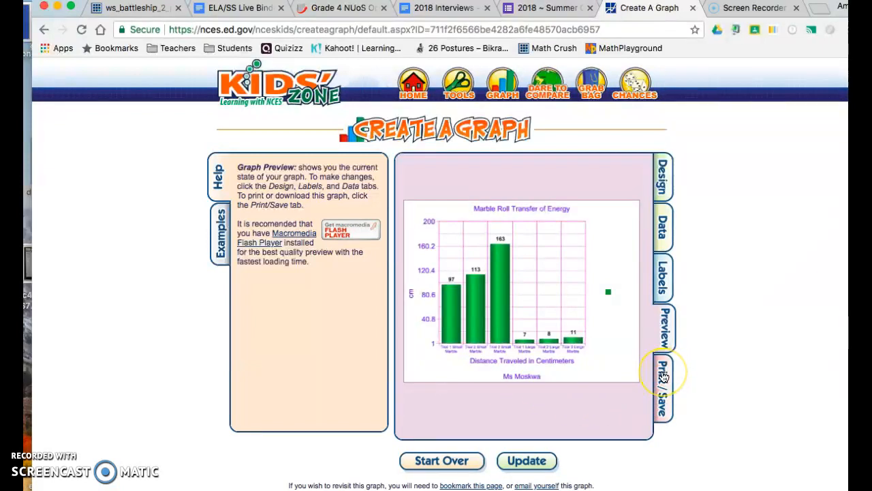
- Open a printable PDF version of the graph and bring up its print settings
click(664, 377)
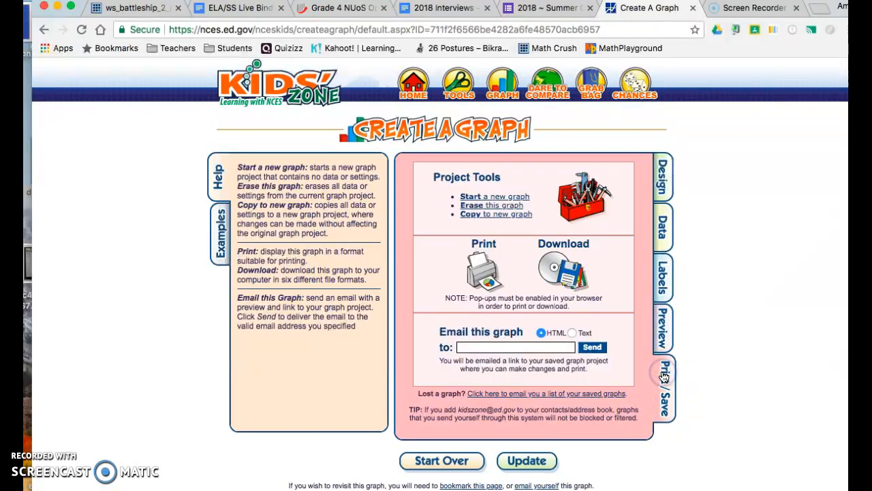
click(482, 273)
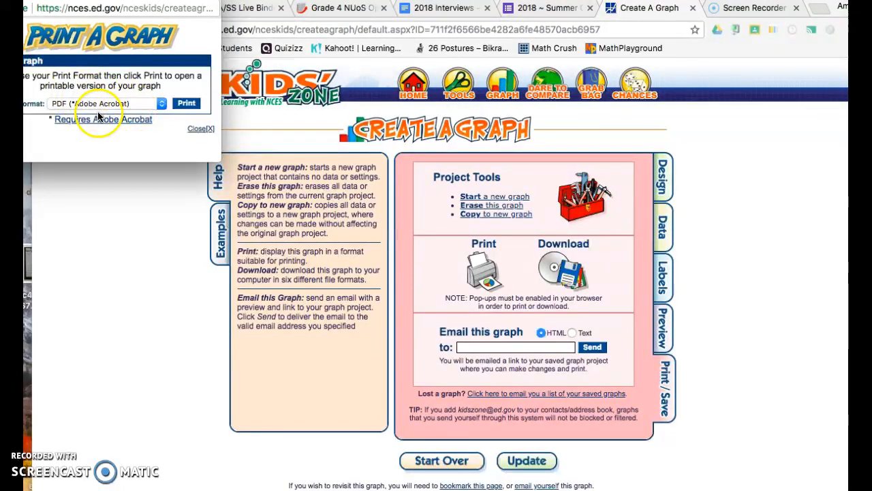
click(182, 103)
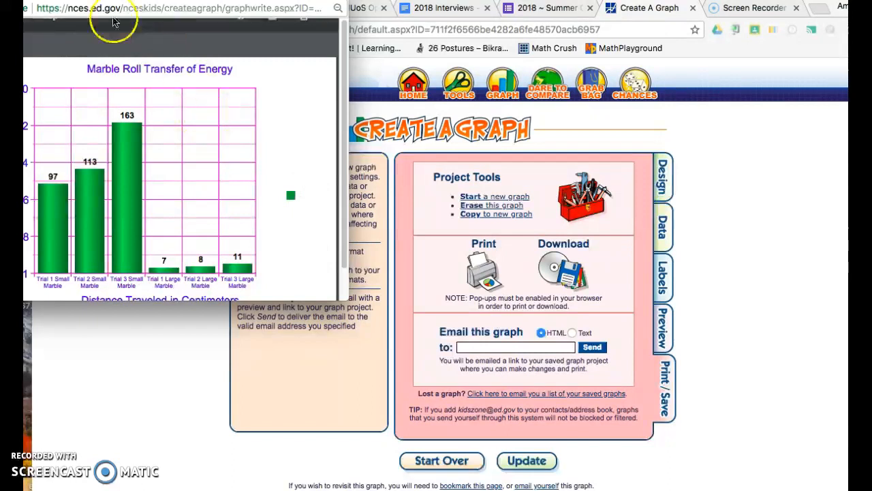
click(288, 42)
click(302, 35)
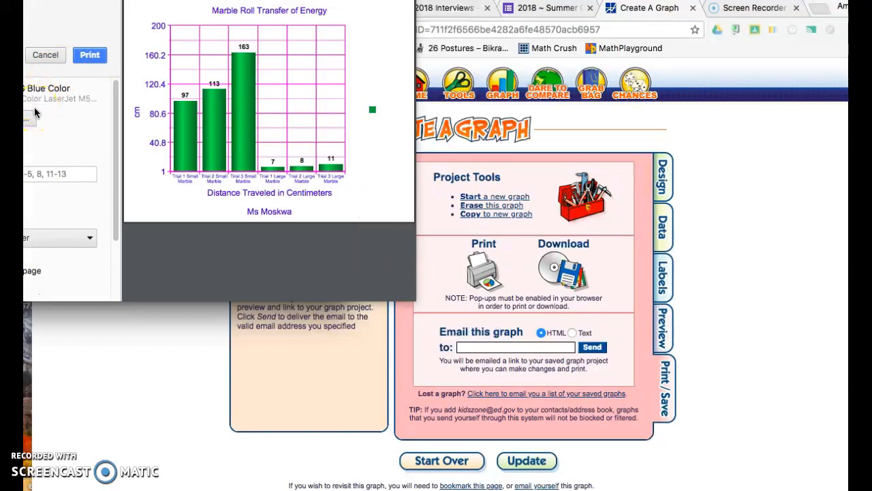
- Print the graph to the Blue Color printer and close the PDF window
click(31, 117)
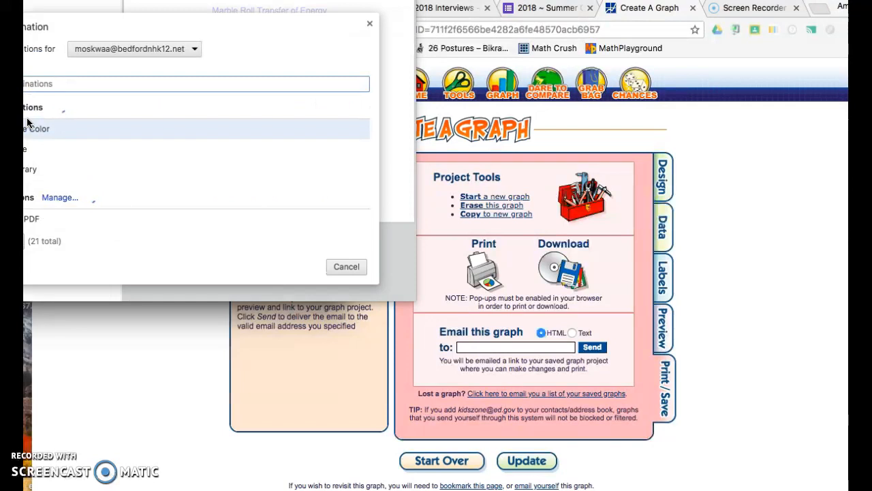
click(39, 155)
click(44, 130)
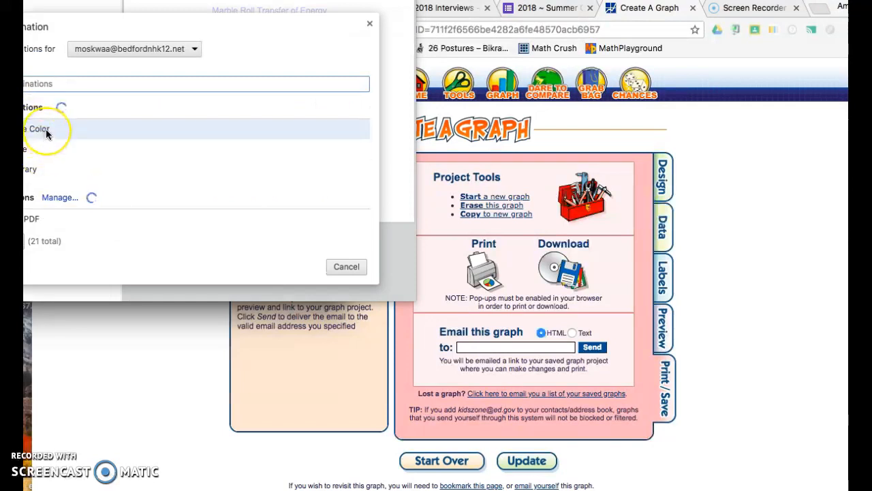
click(90, 55)
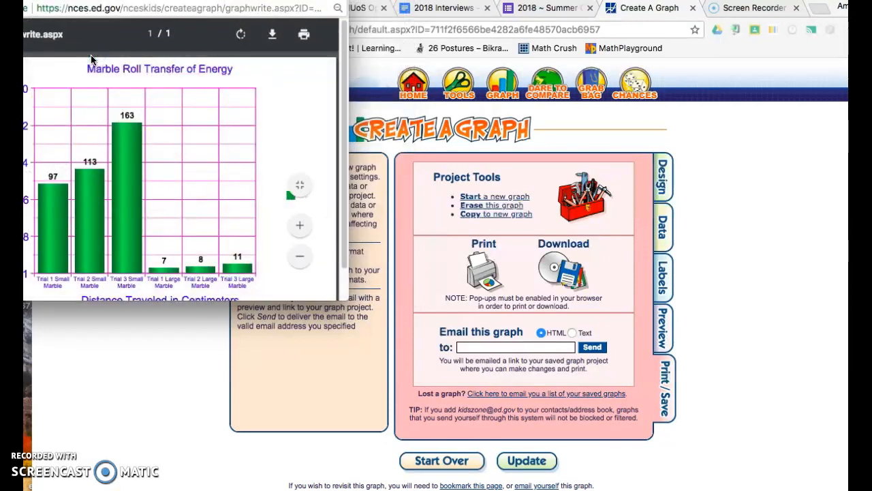
click(174, 63)
key(super+w)
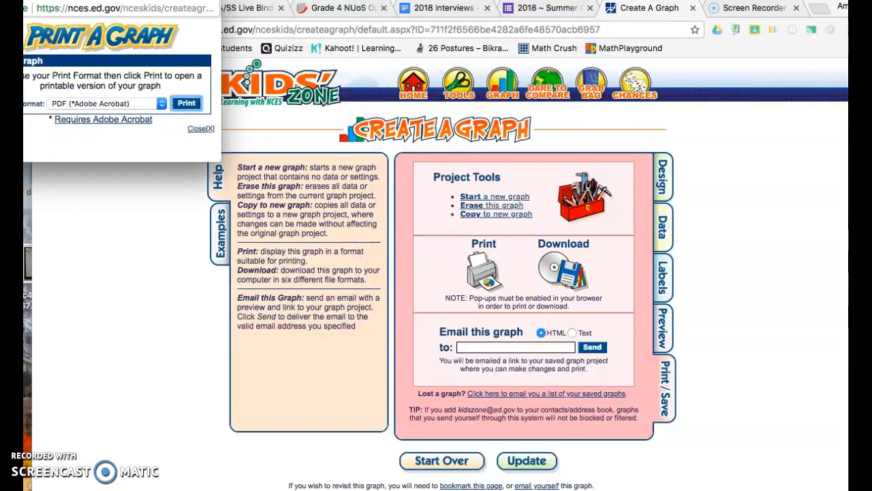
- Email the graph in HTML format by entering the recipient's email address and sending it
click(502, 351)
click(502, 348)
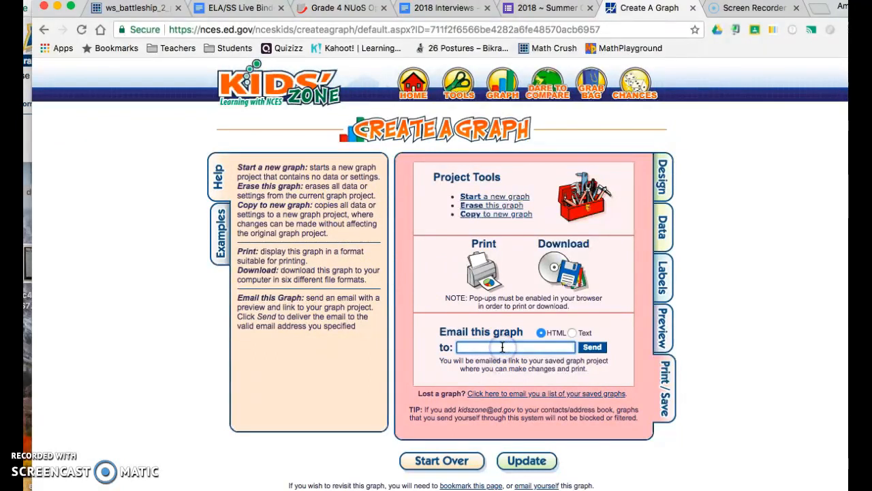
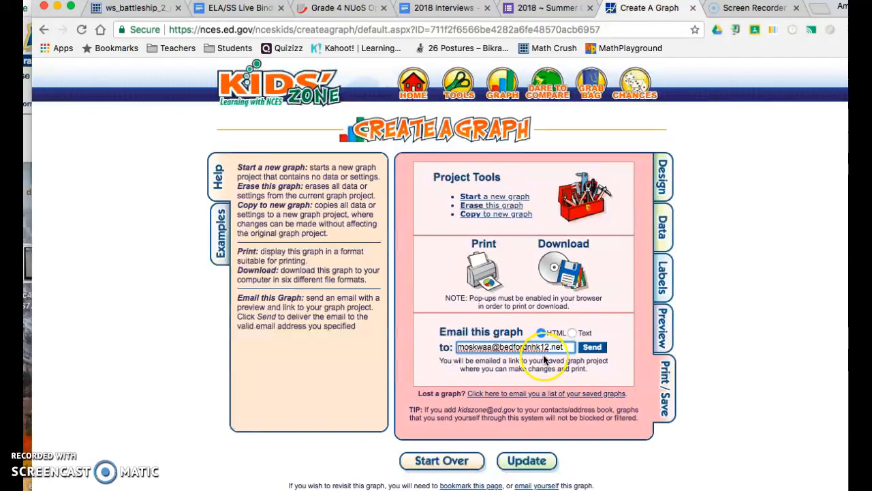
click(590, 348)
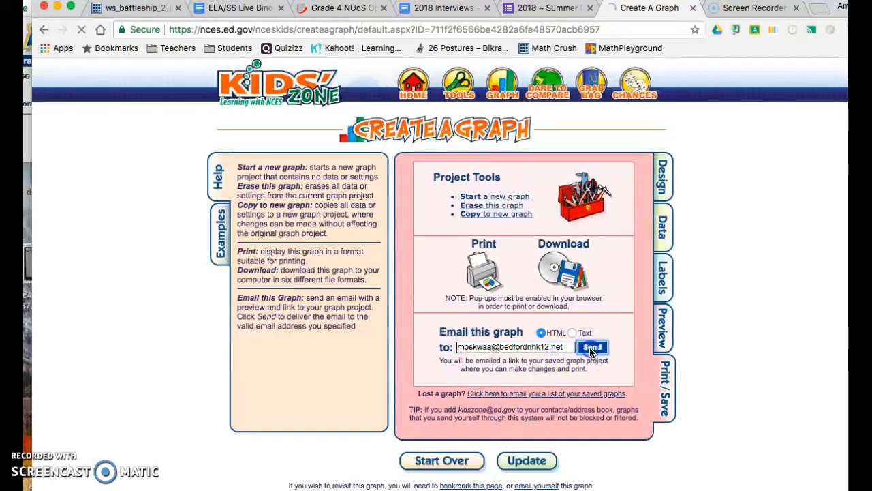